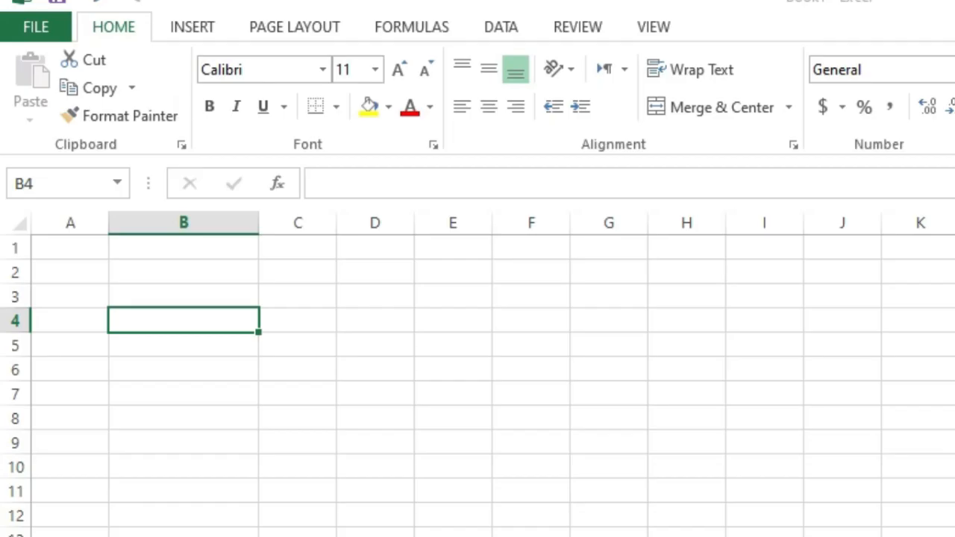
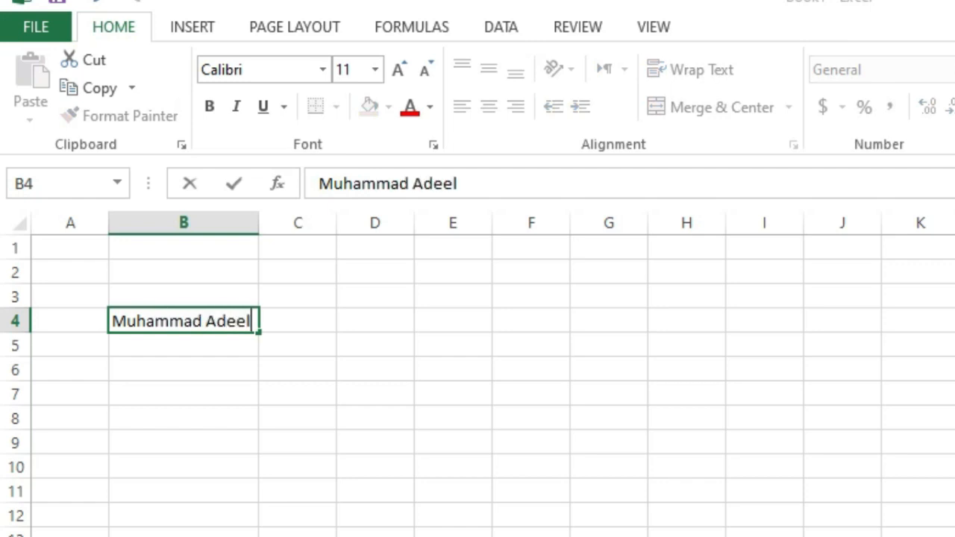
Step: Enter two people's full names in cells B4 and B5, one per cell
key(Return)
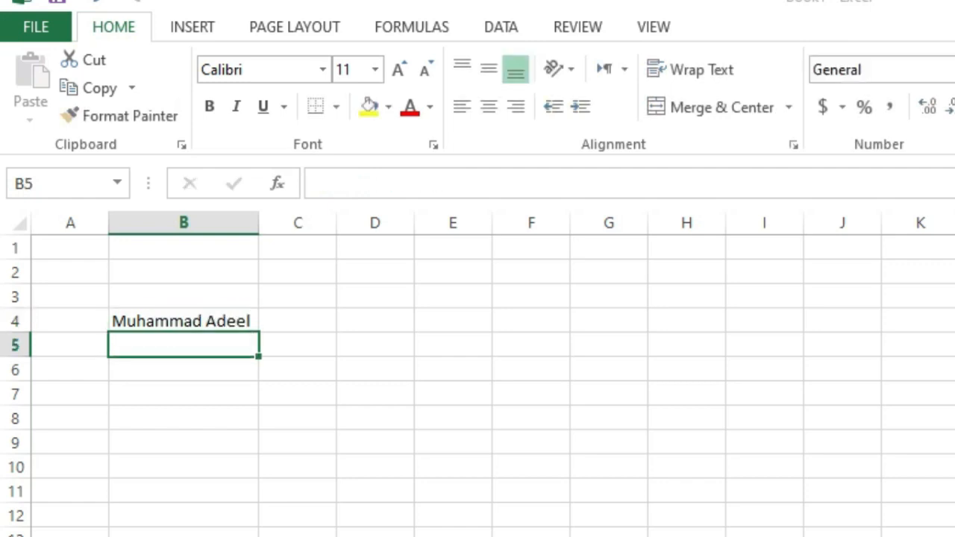
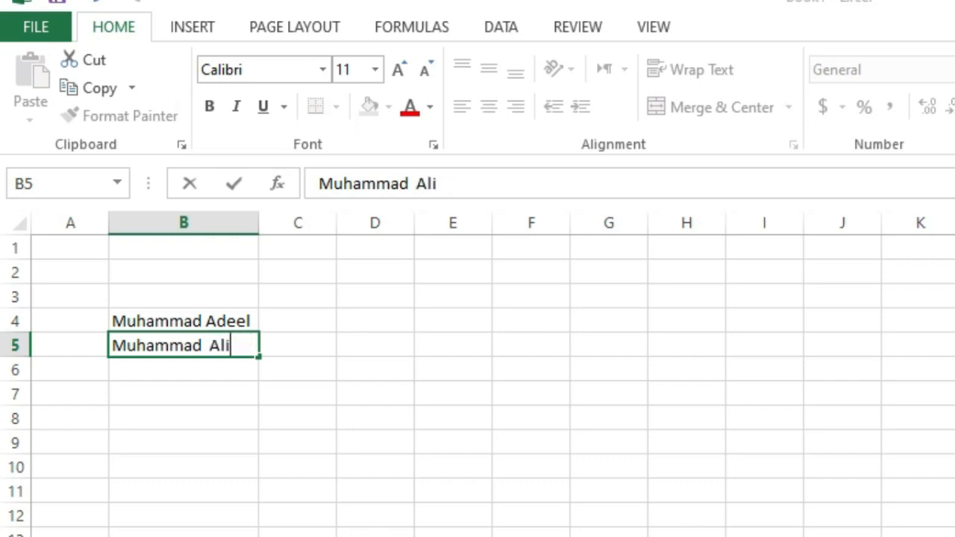
key(Return)
Step: Enter the sentence "Do good for others it will come back un unexpected ways." in cell D6
key(Right)
key(Right)
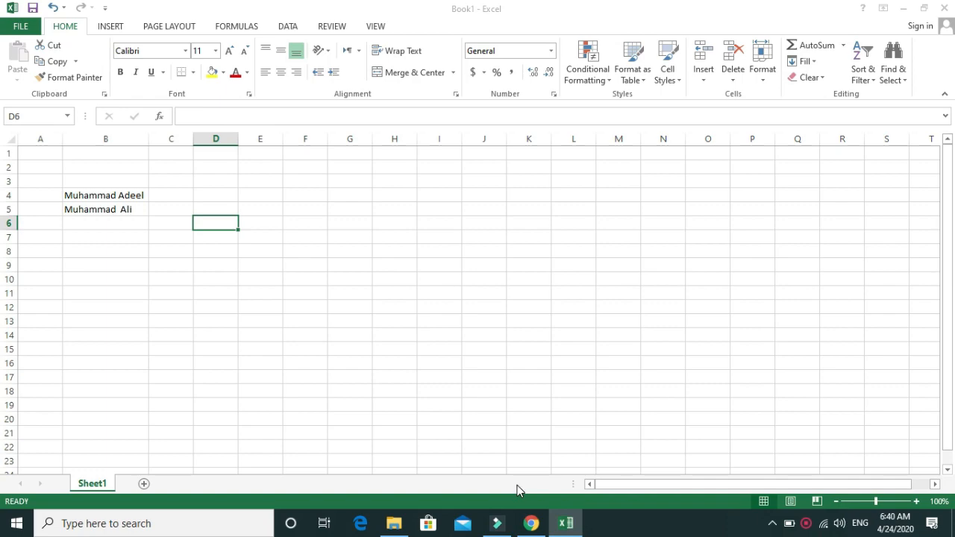
text(Do )
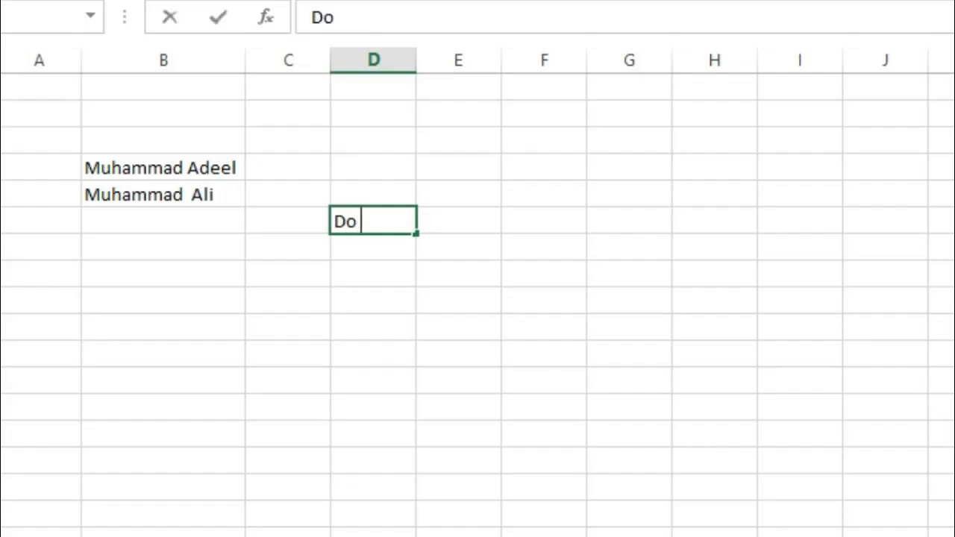
text(good for )
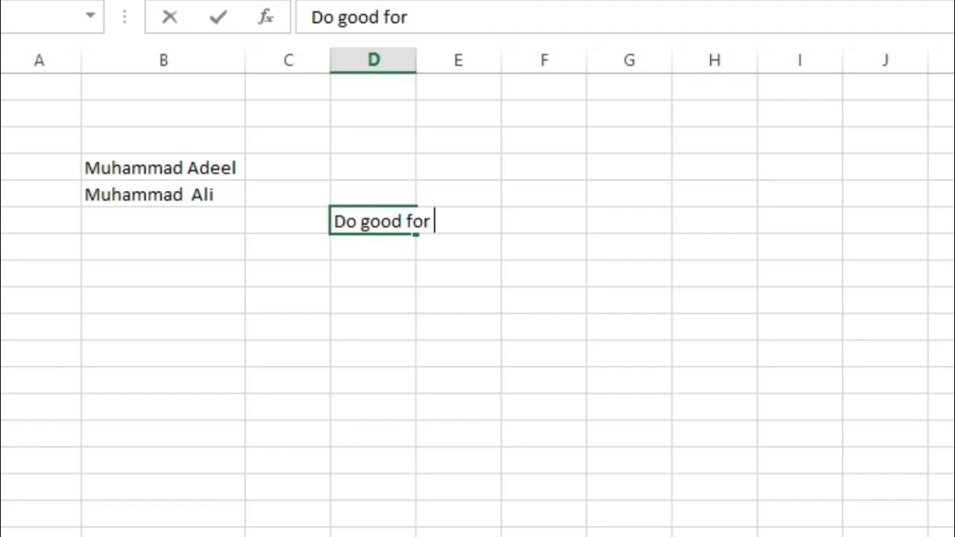
text(others uit)
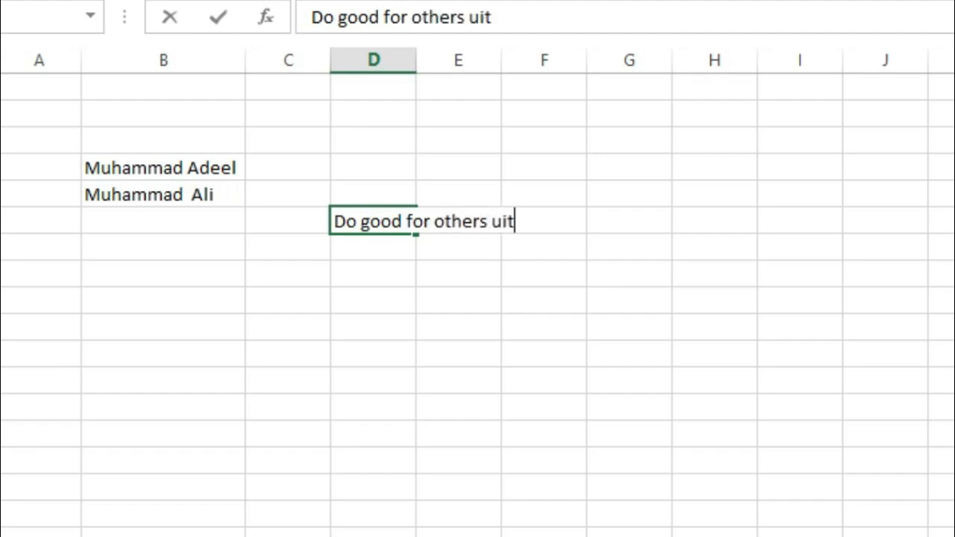
key(BackSpace)
key(BackSpace)
key(BackSpace)
text(it willc)
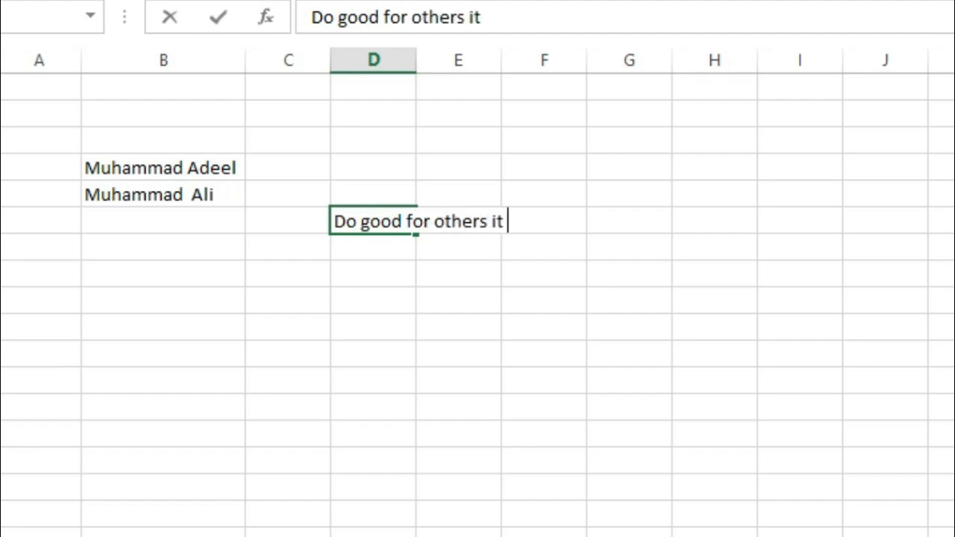
key(BackSpace)
text(com)
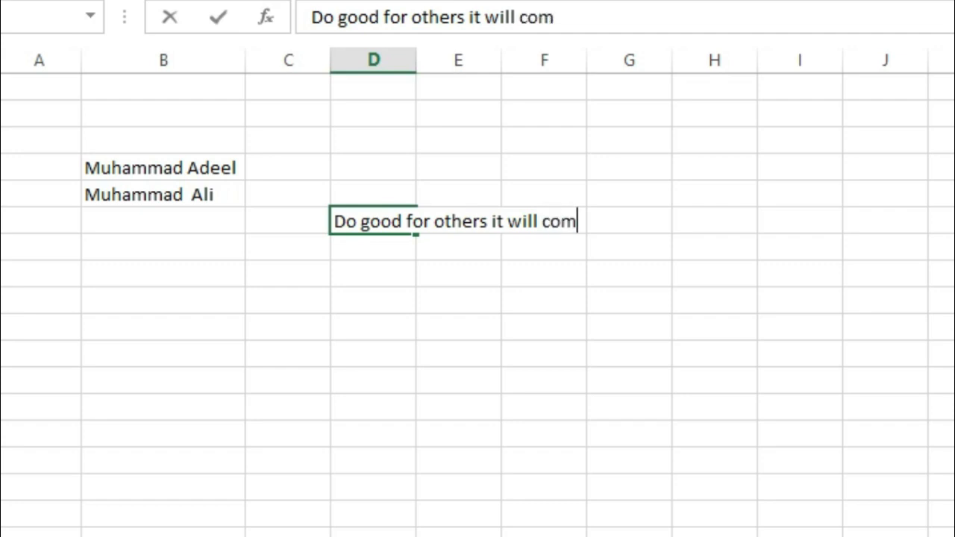
text(e back un y)
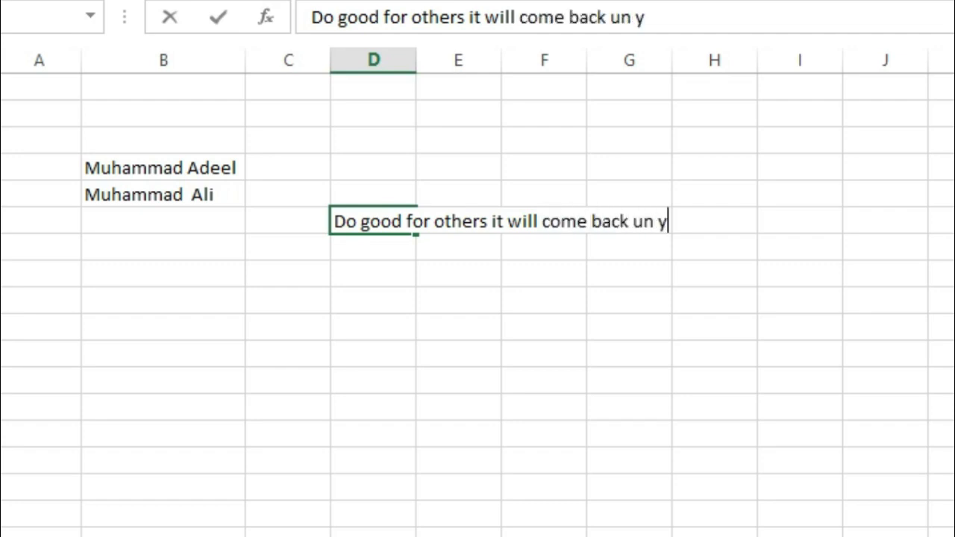
key(BackSpace)
text(unex)
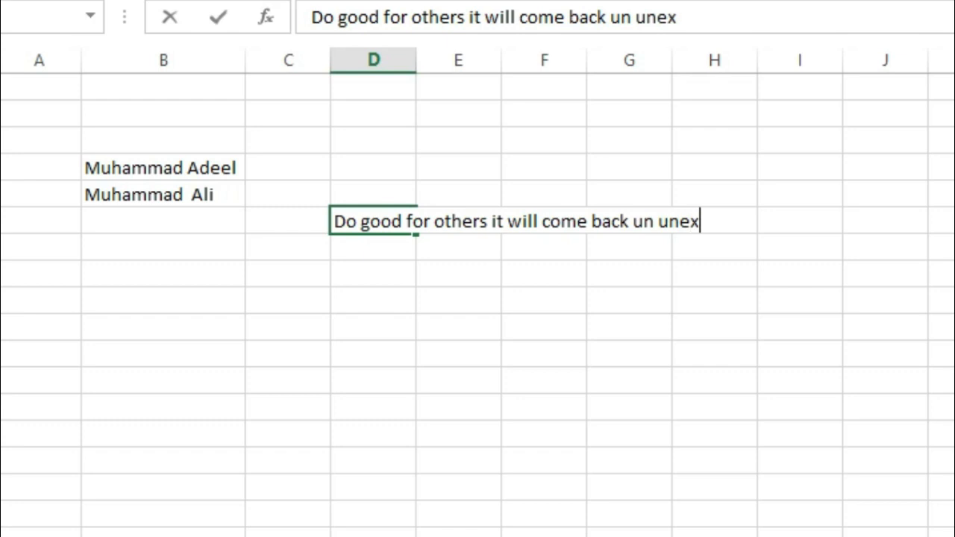
text(pected way)
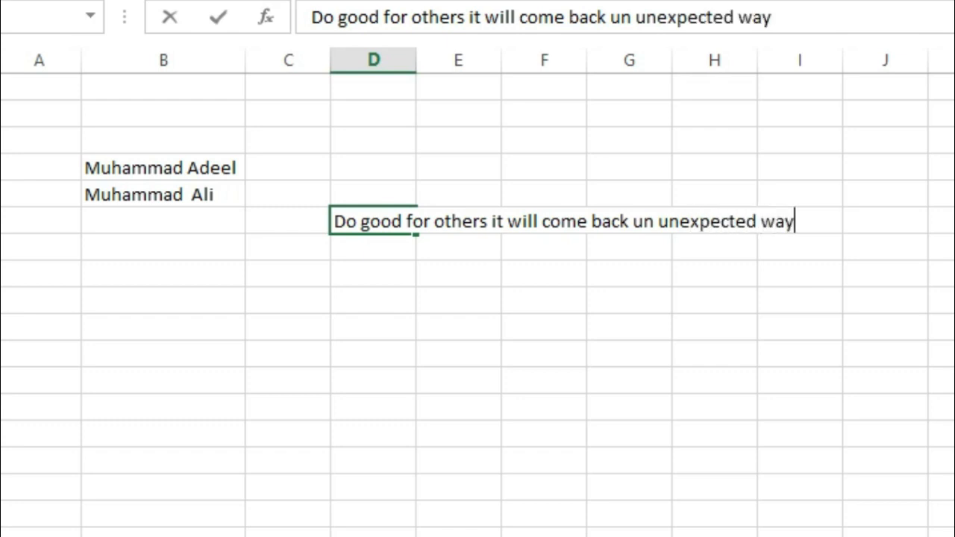
text(s.)
key(Return)
key(Return)
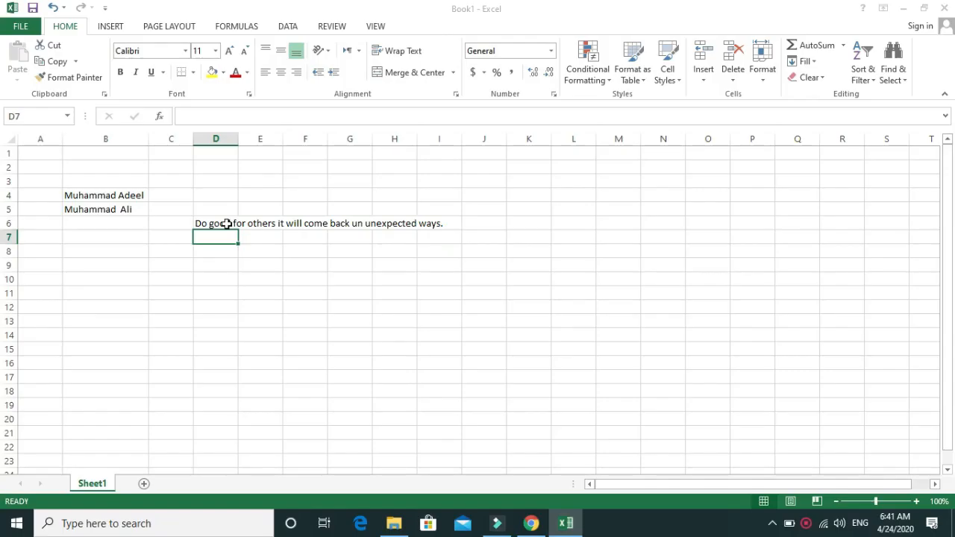
Step: Auto-fit the width of column D to the sentence in cell D6
click(395, 222)
key(ctrl+1)
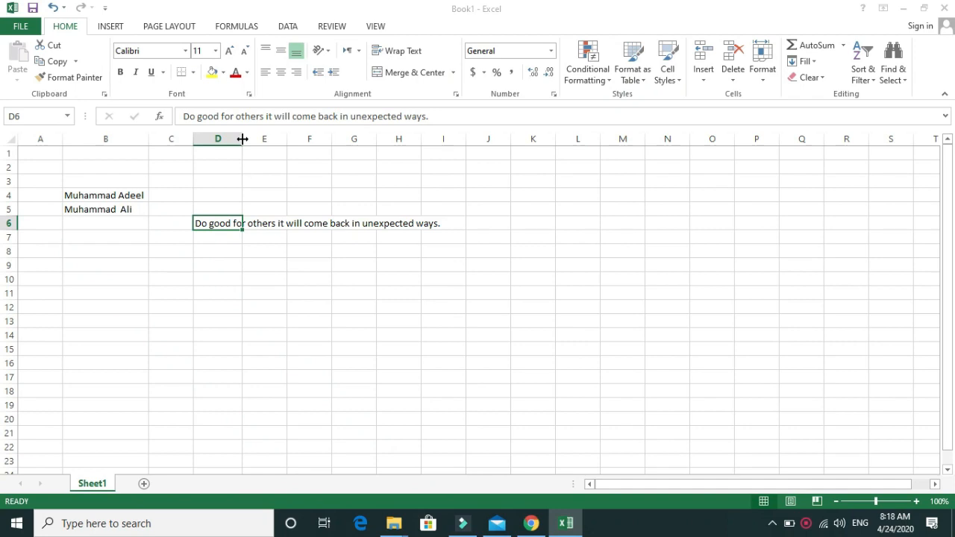
double_click(242, 139)
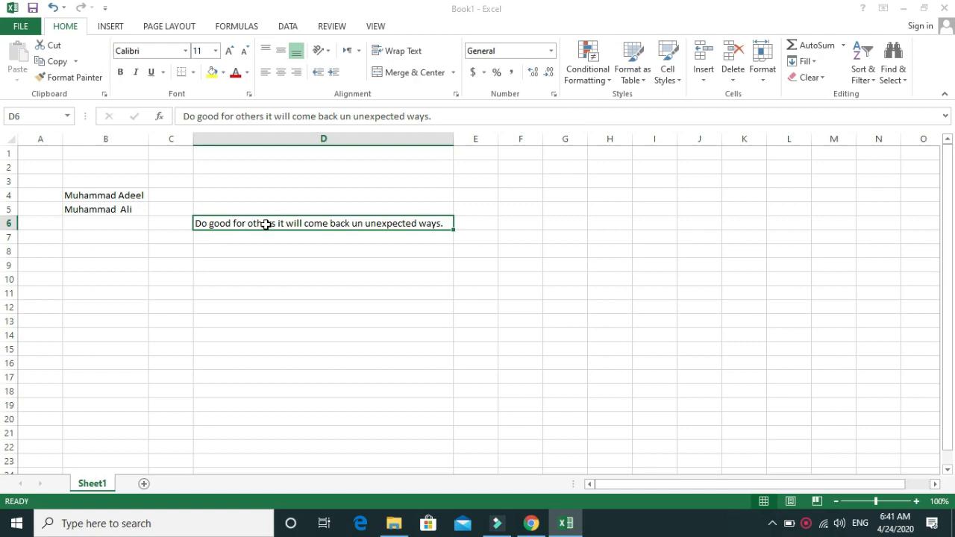
scroll(343, 274, up, 3)
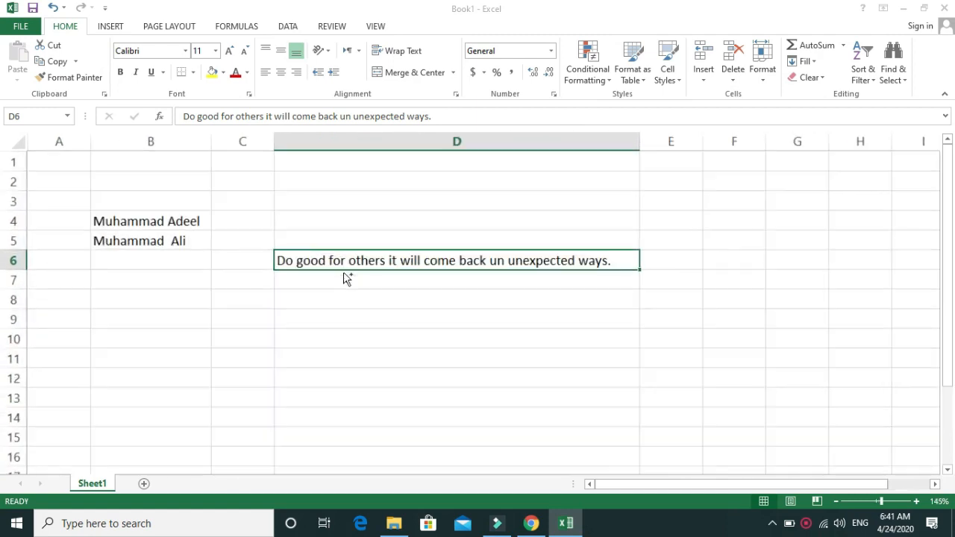
scroll(345, 277, up, 1)
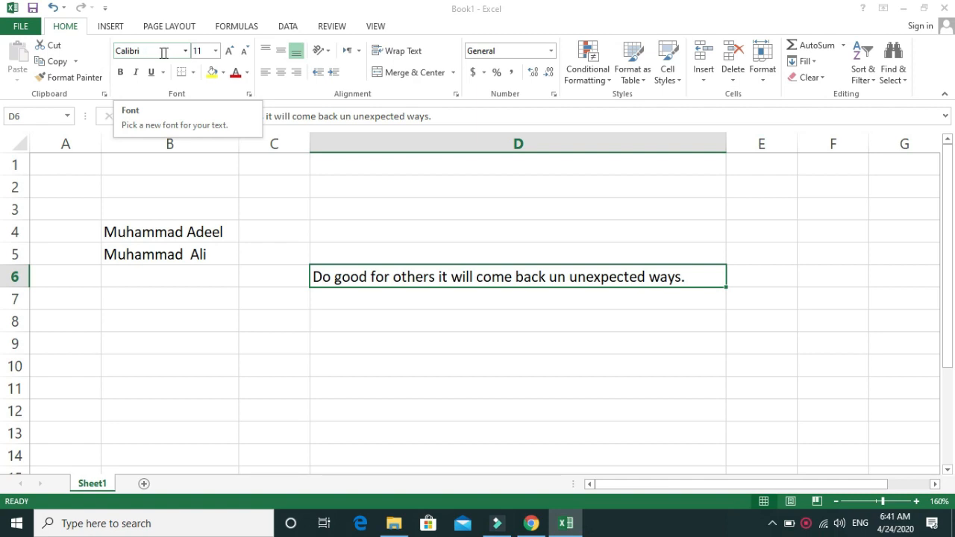
click(186, 52)
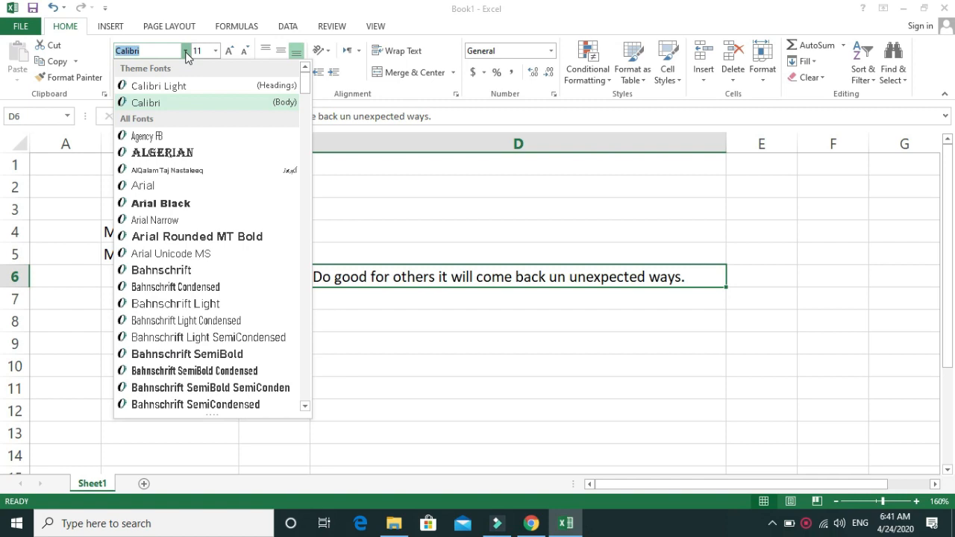
click(453, 270)
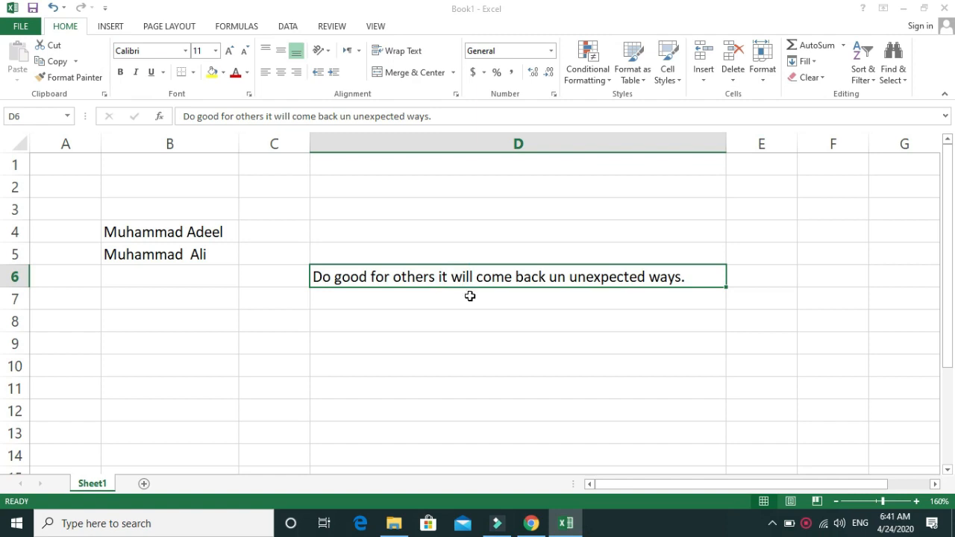
click(186, 51)
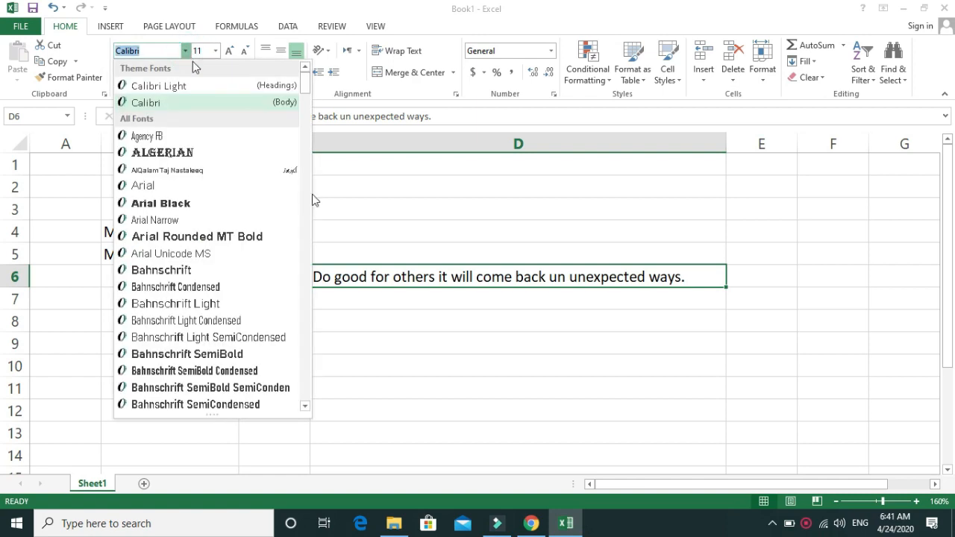
click(473, 319)
click(401, 277)
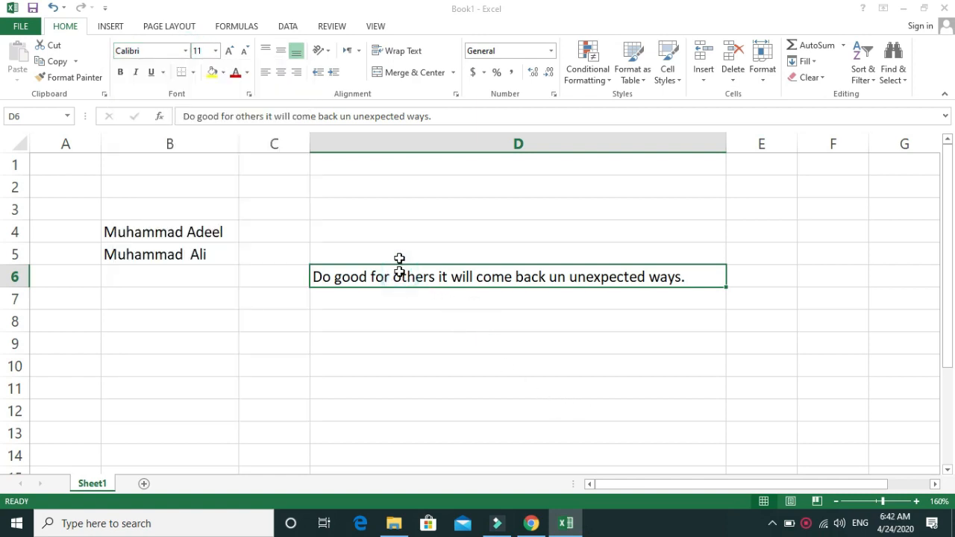
Step: Set the font of the sentence in cell D6 to Algerian
click(184, 51)
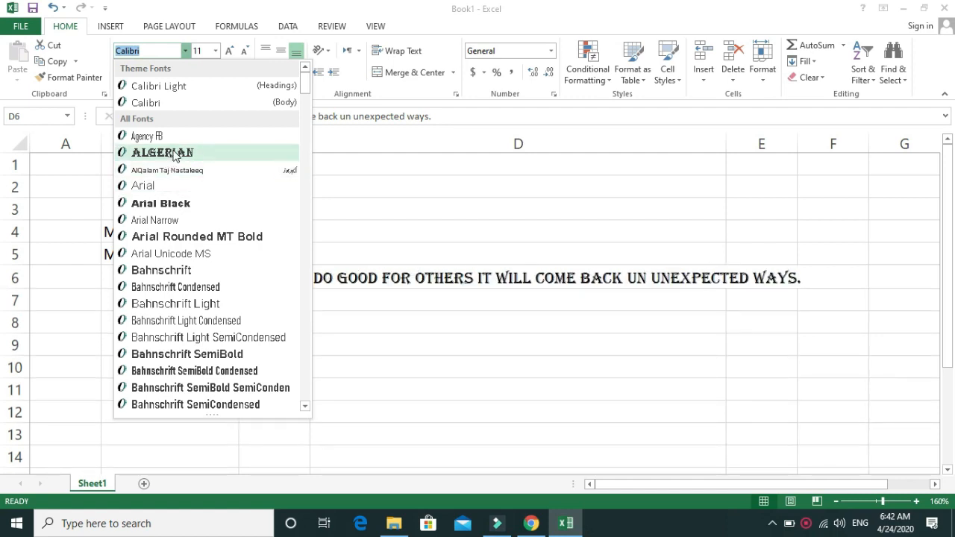
click(175, 154)
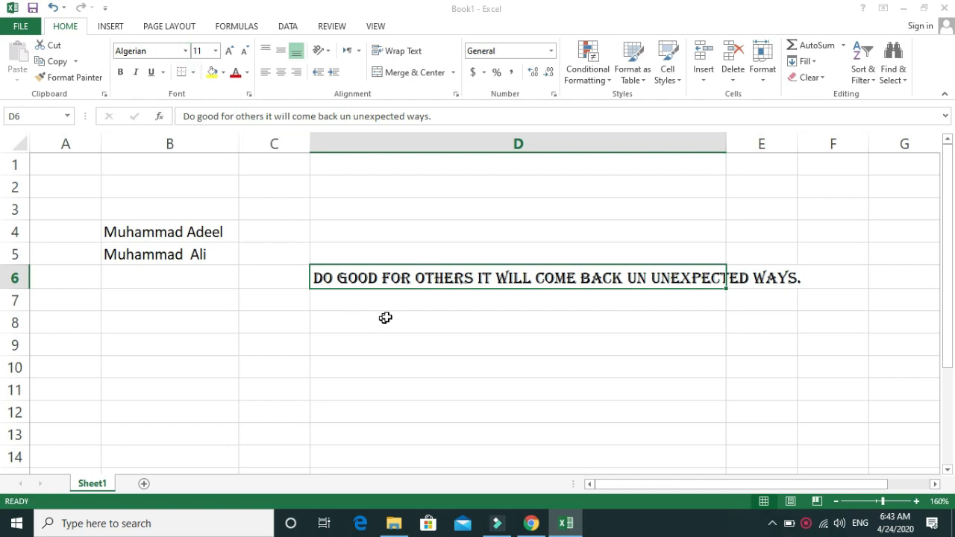
click(217, 52)
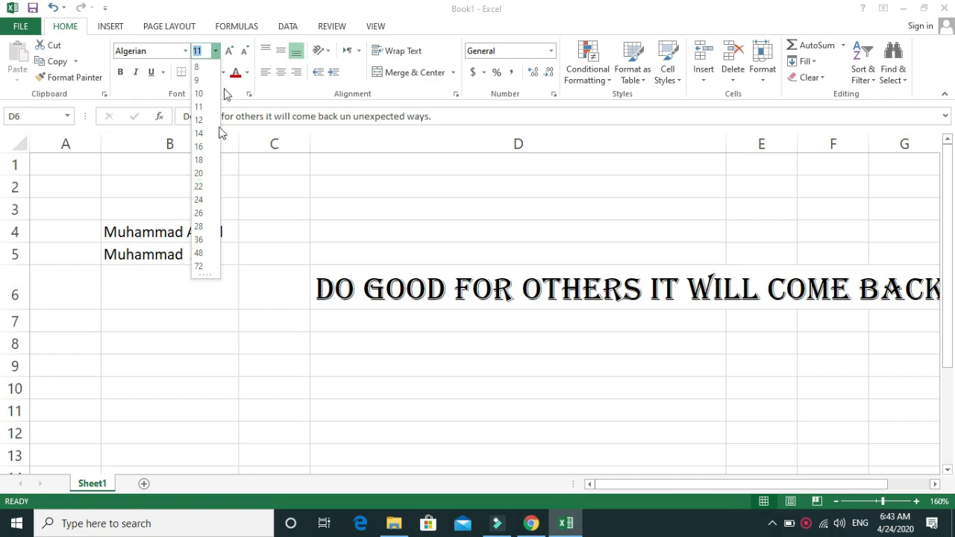
click(203, 52)
key(Escape)
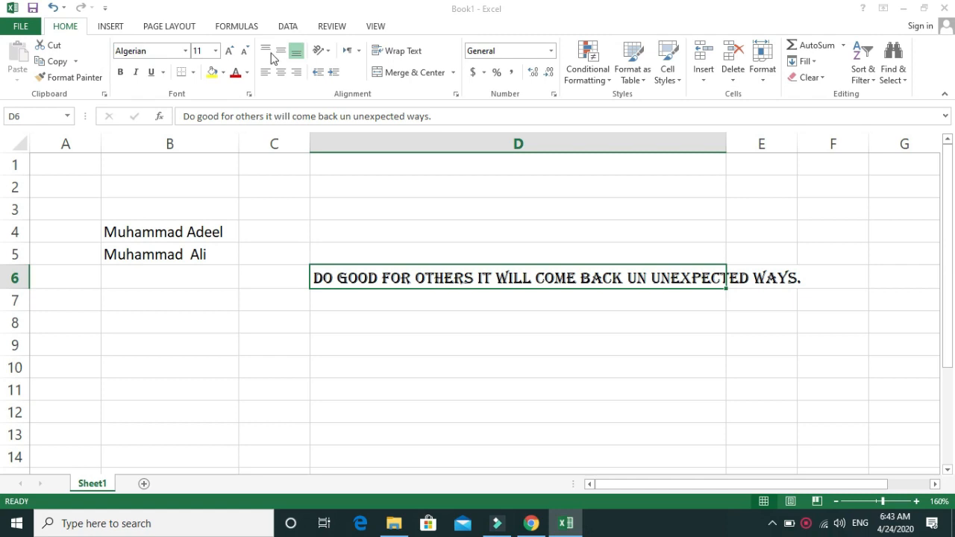
click(393, 396)
Step: Set the font of the sentence in cell D6 to Calibri
click(350, 279)
click(185, 50)
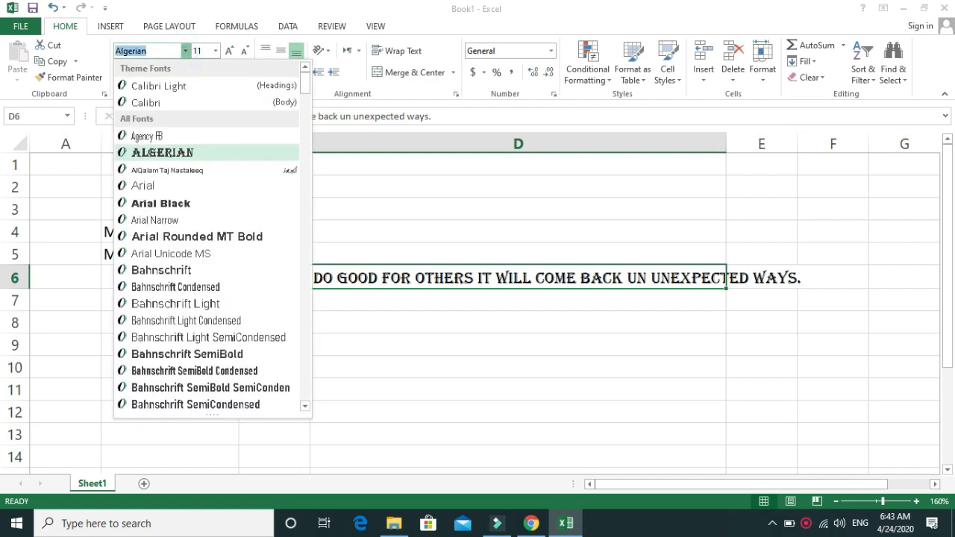
text(Cli)
key(Down)
key(Down)
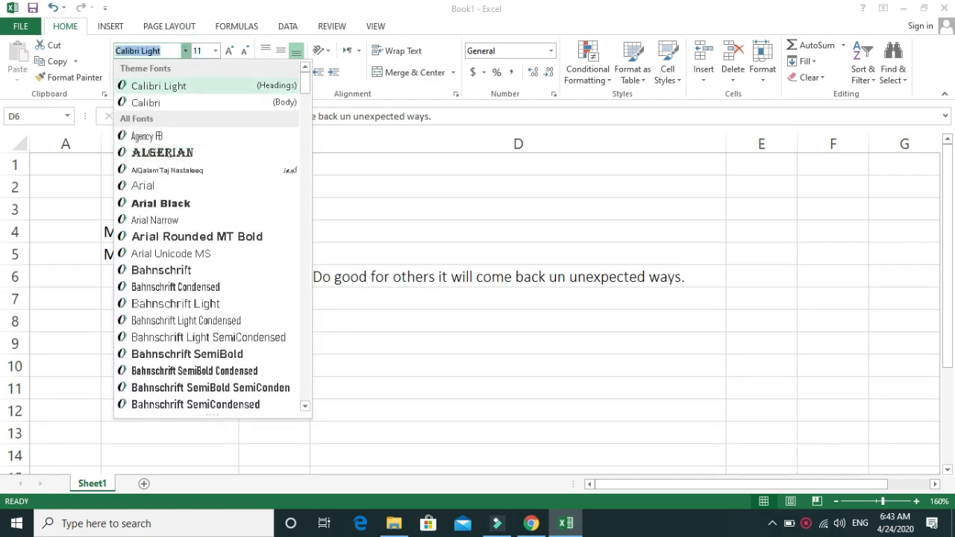
key(Return)
click(382, 340)
click(398, 275)
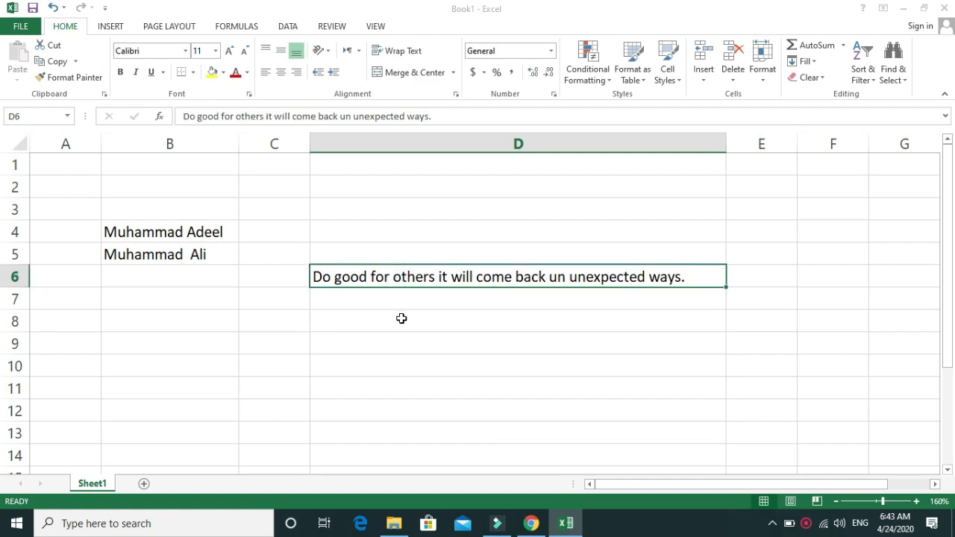
Step: Apply bold formatting to the sentence in cell D6 and remove it again
ctrl+scroll(401, 319, down, 3)
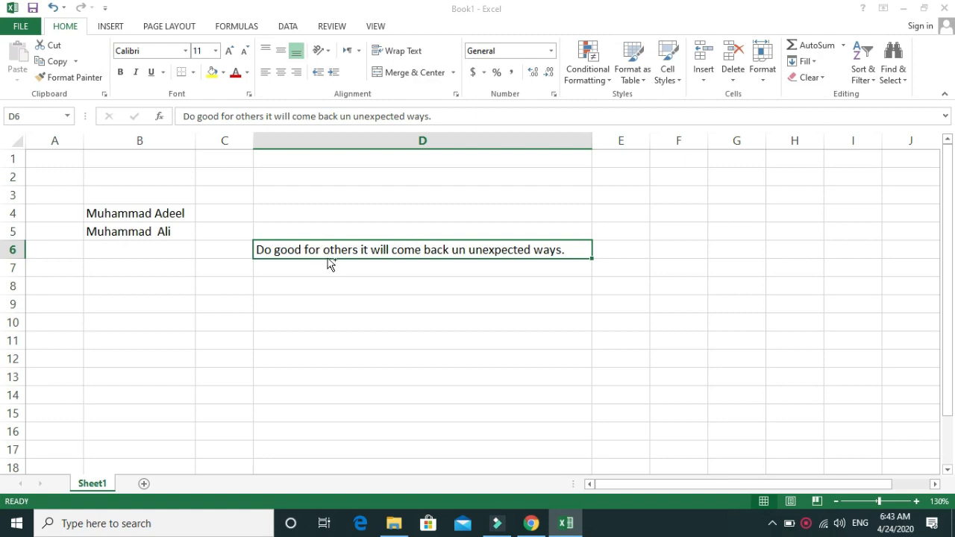
key(ctrl+b)
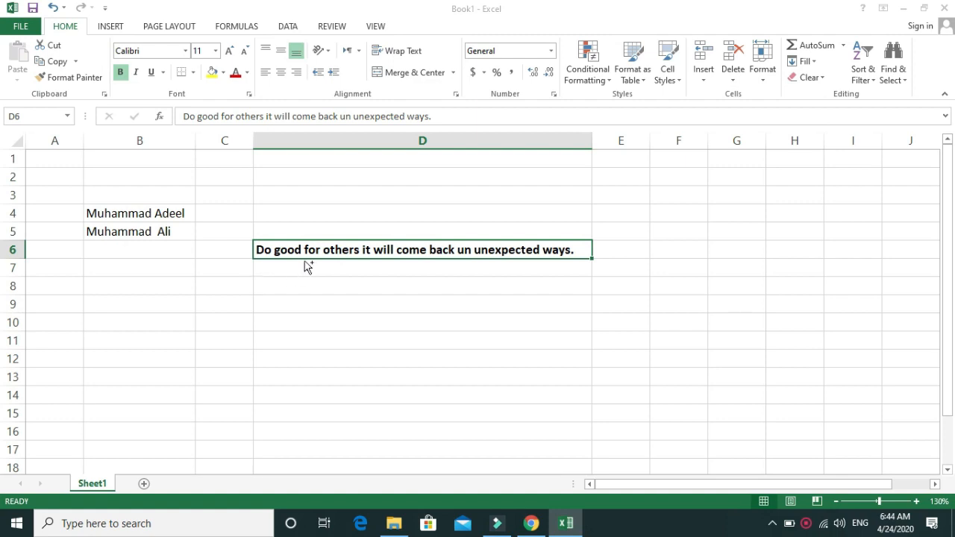
key(ctrl+b)
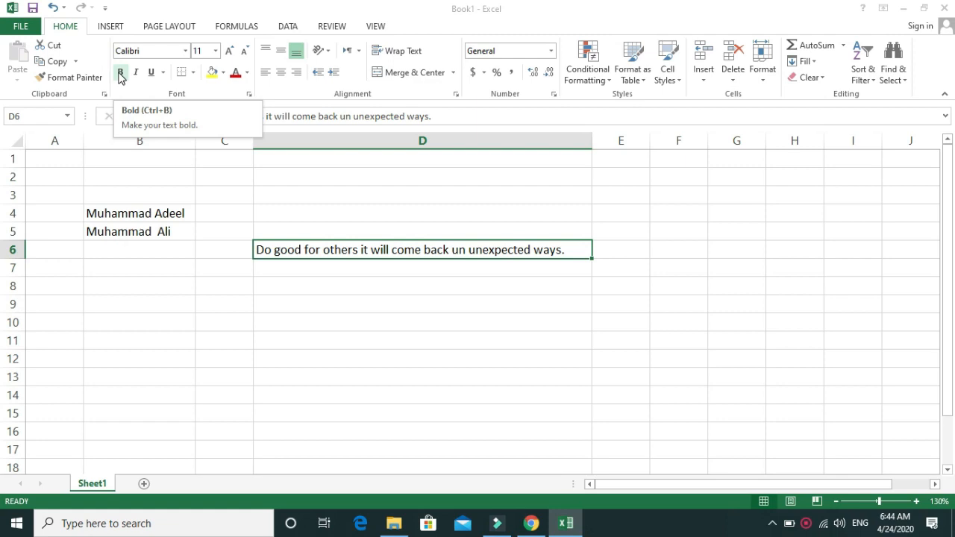
Step: Make the sentence in cell D6 bold and keep that cell selected
click(120, 74)
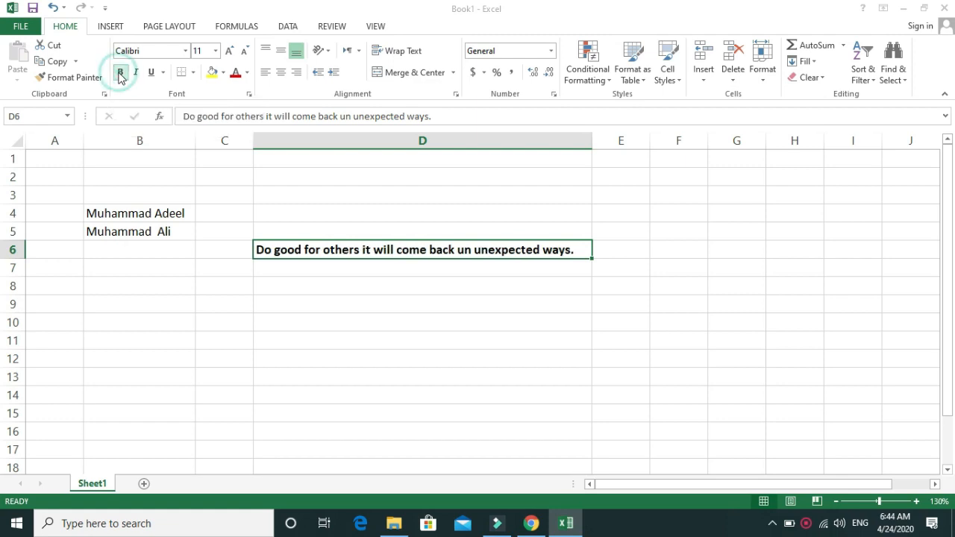
click(317, 280)
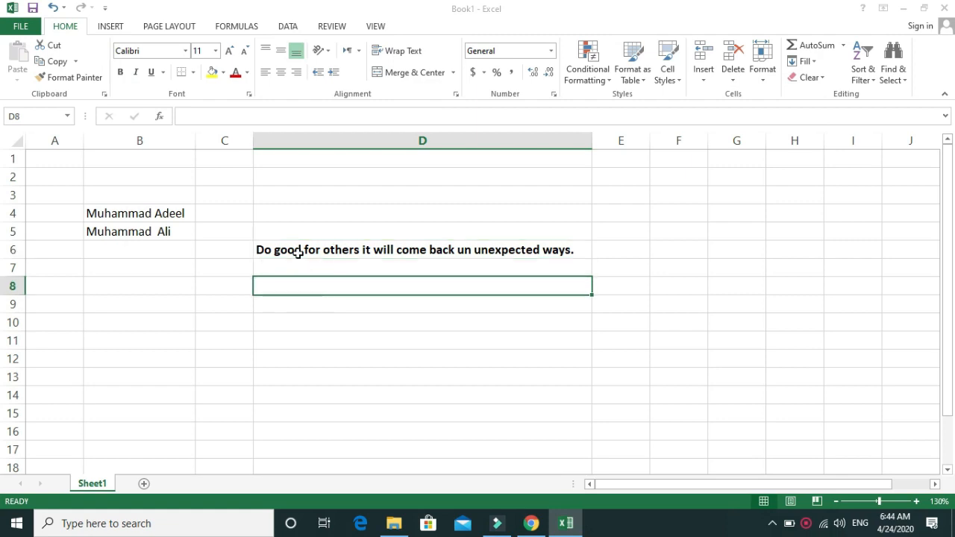
click(299, 251)
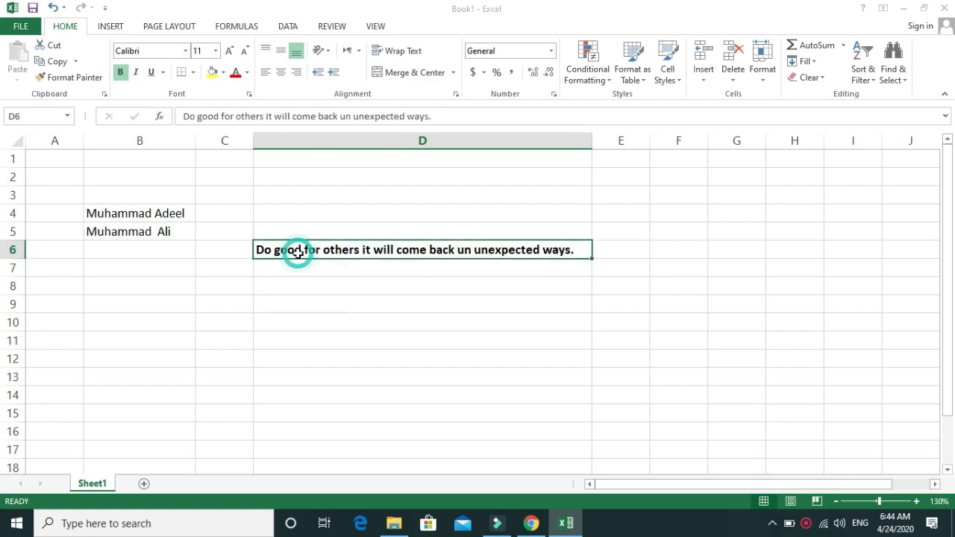
double_click(257, 249)
drag(256, 249, 393, 258)
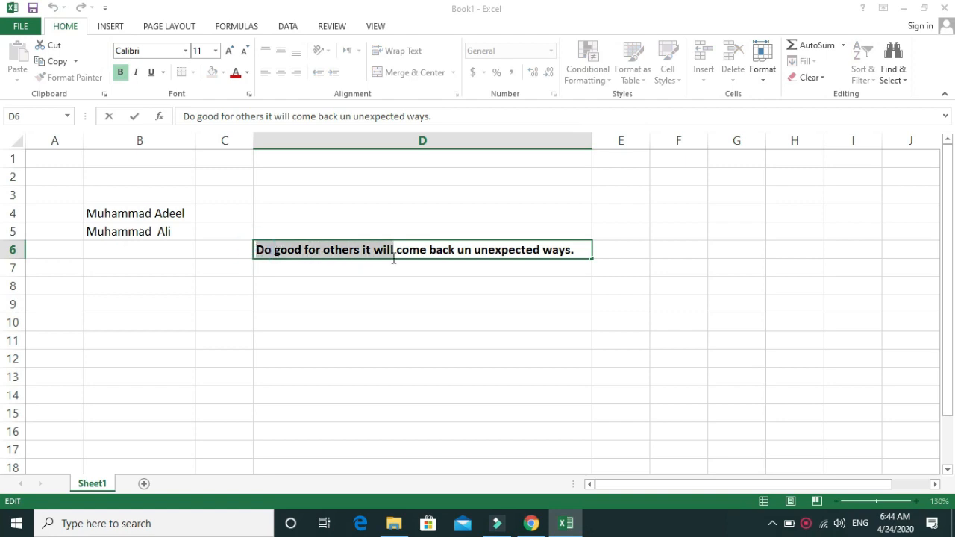
click(425, 299)
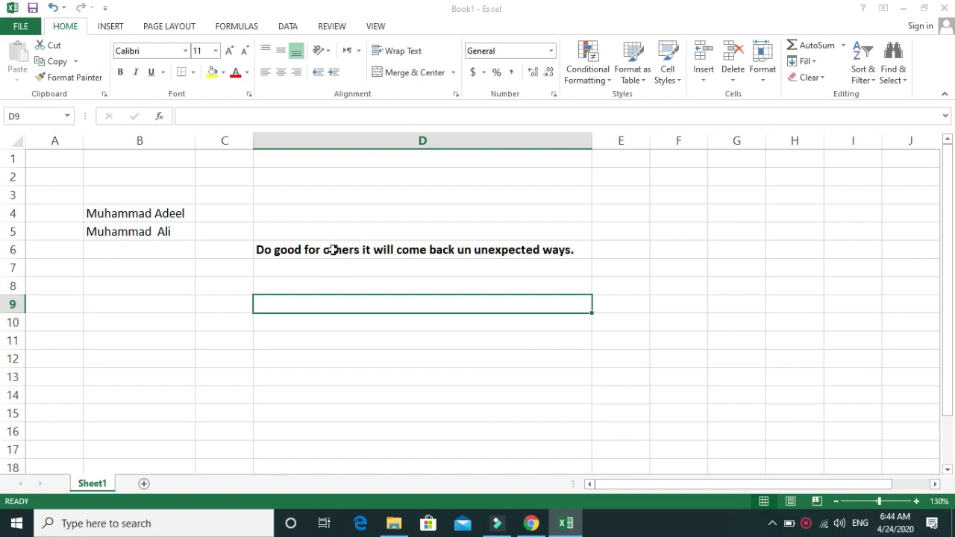
click(333, 249)
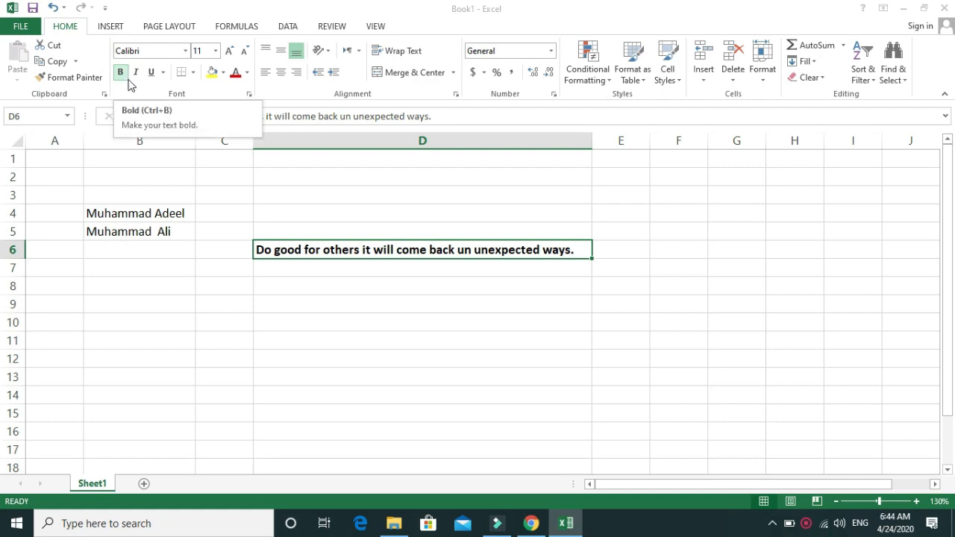
click(316, 272)
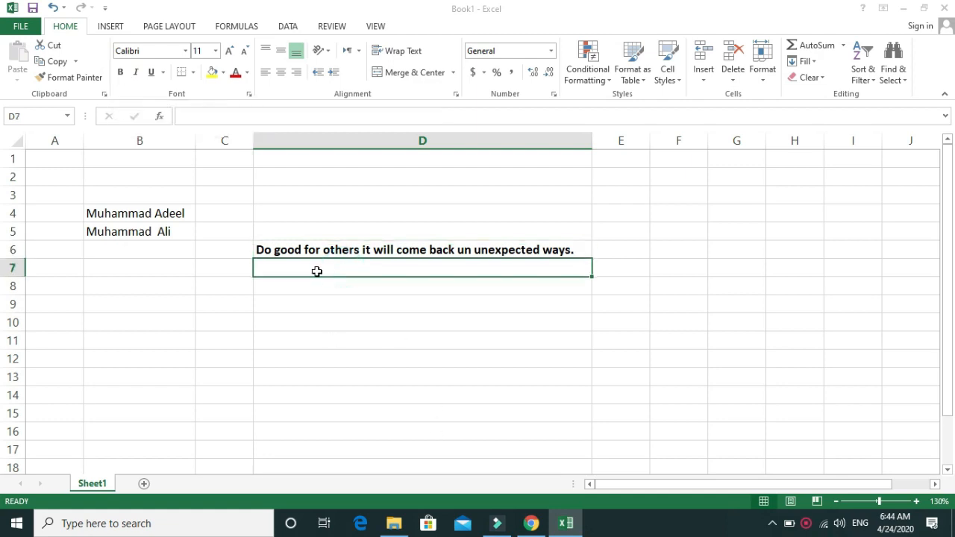
Step: Remove the bold formatting from the sentence in cell D6 and apply it again
click(278, 251)
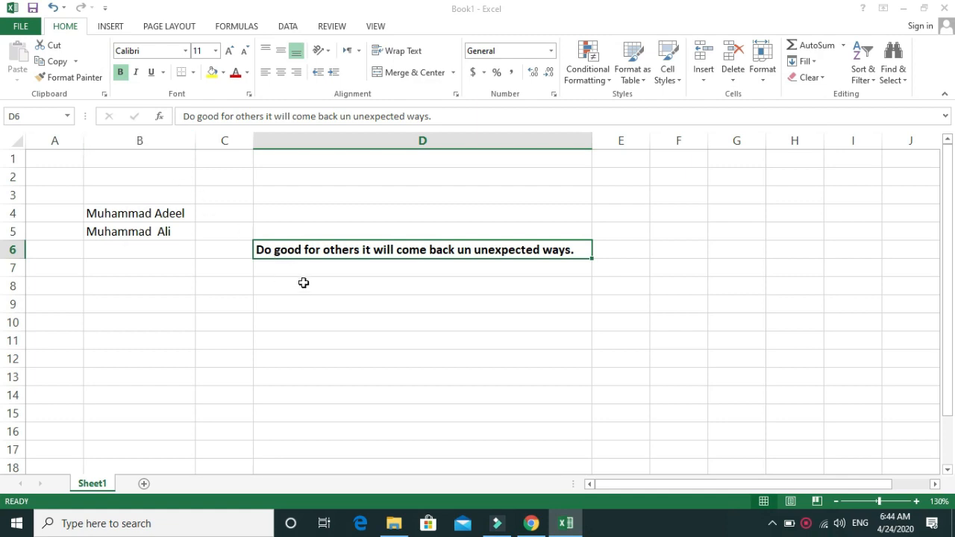
click(120, 73)
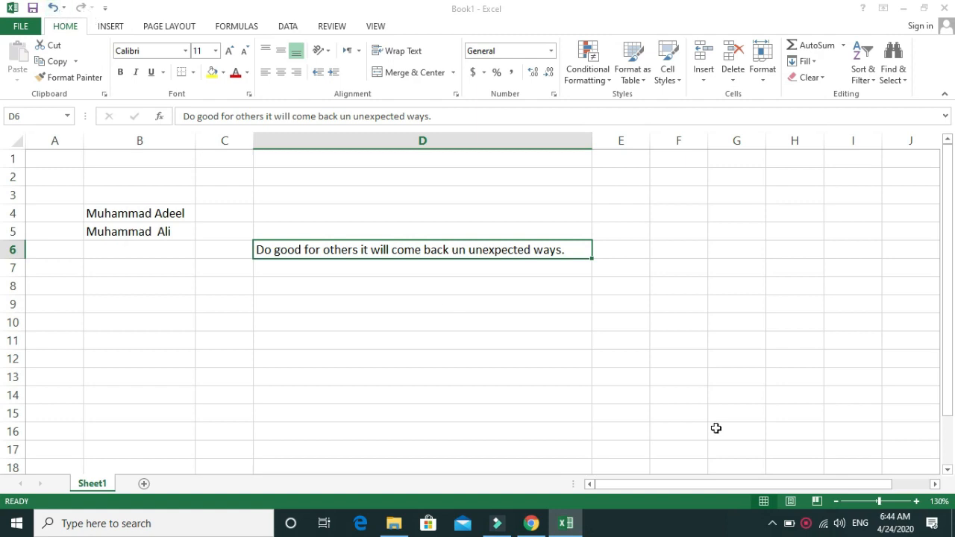
click(120, 71)
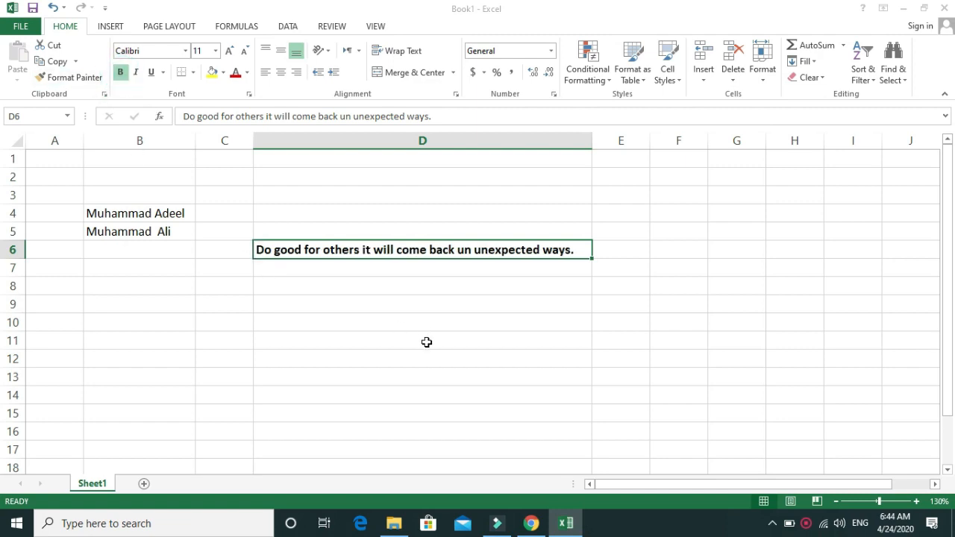
Step: Make the sentence in cell D6 italic and underlined, and deselect the cell
click(137, 73)
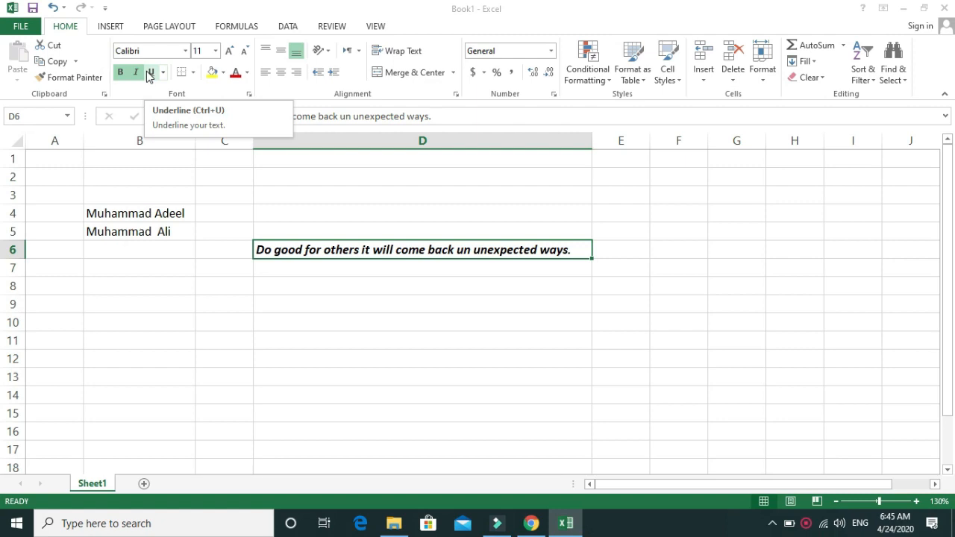
click(152, 75)
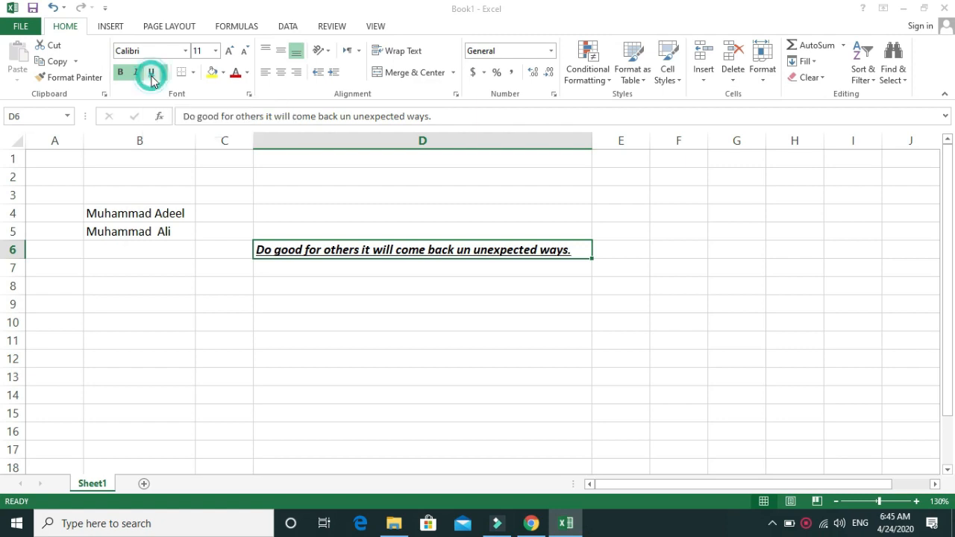
click(346, 322)
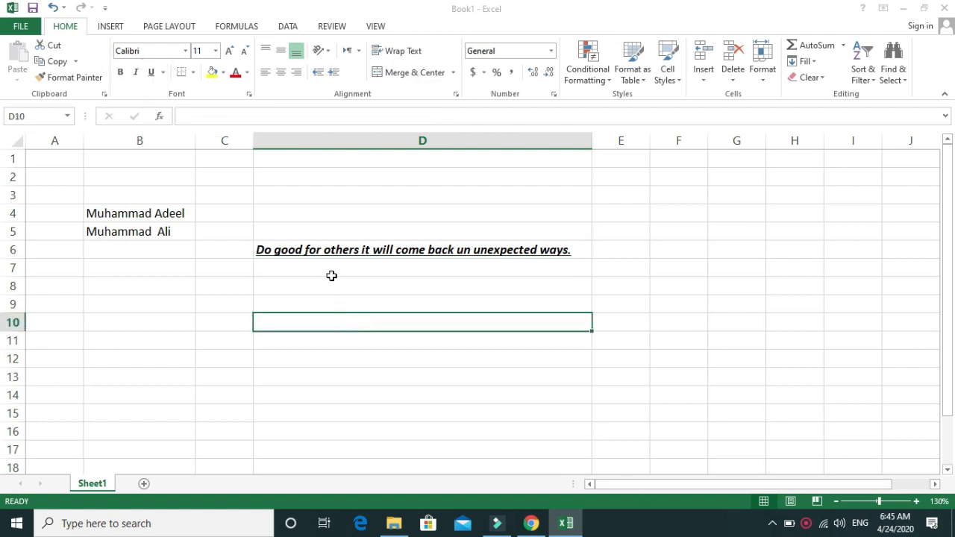
click(361, 248)
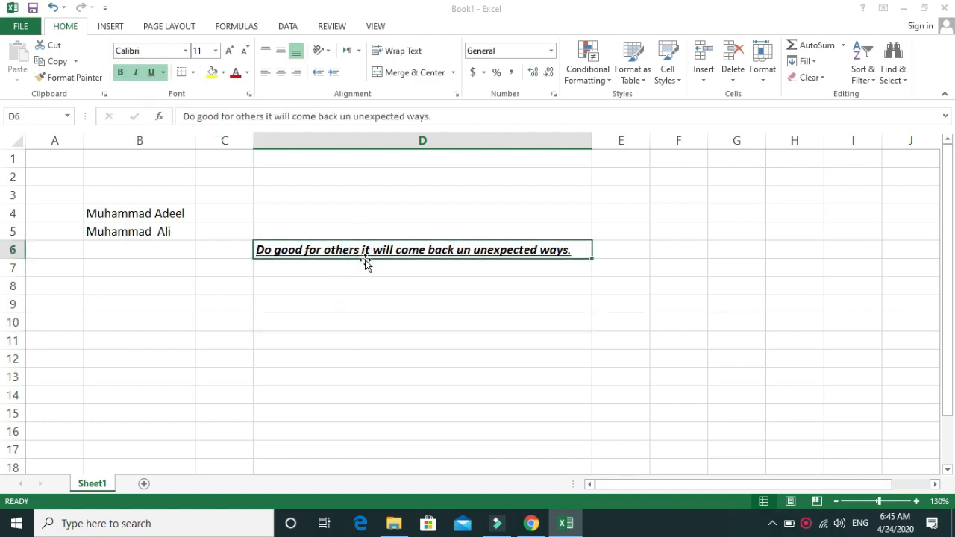
click(247, 75)
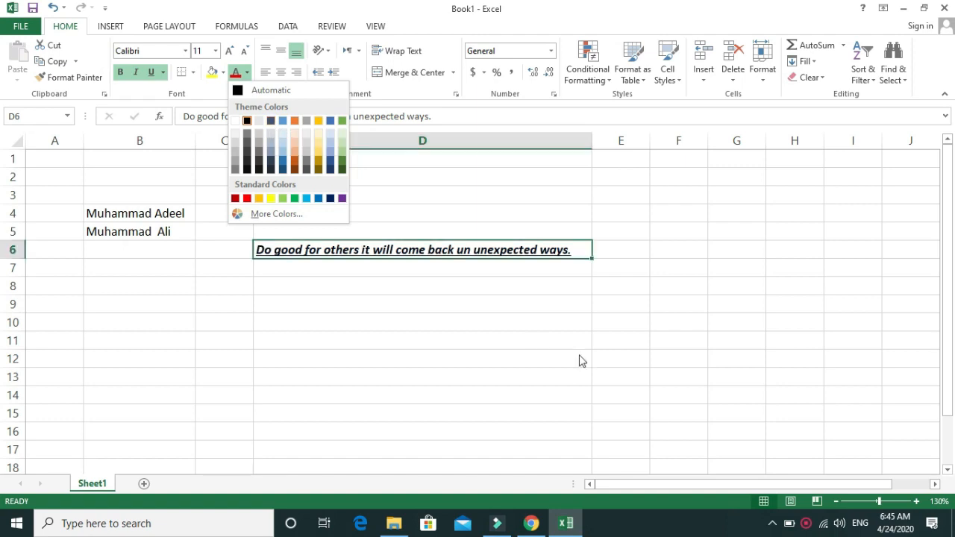
click(352, 299)
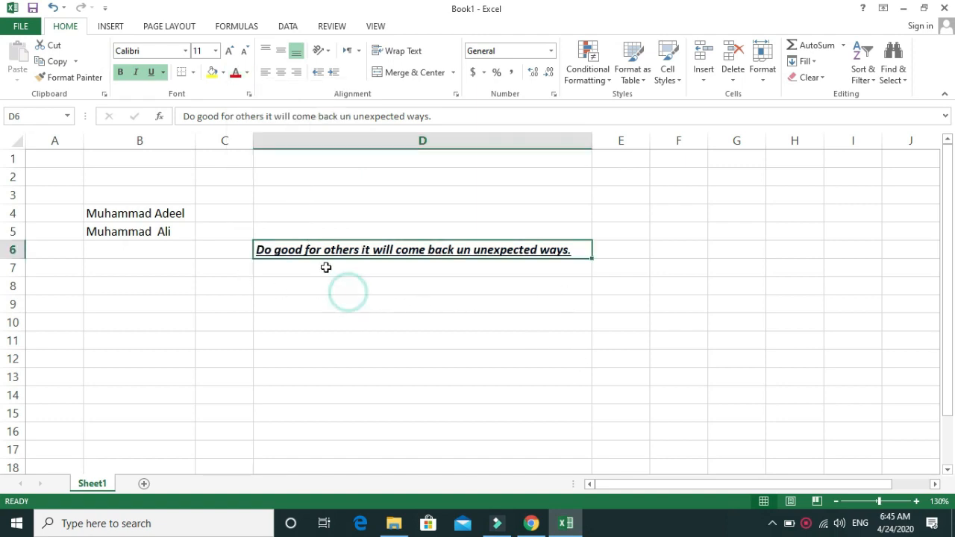
Step: Widen column D, try left and right alignment on the sentence in cell D6, and center it horizontally
drag(589, 140, 714, 140)
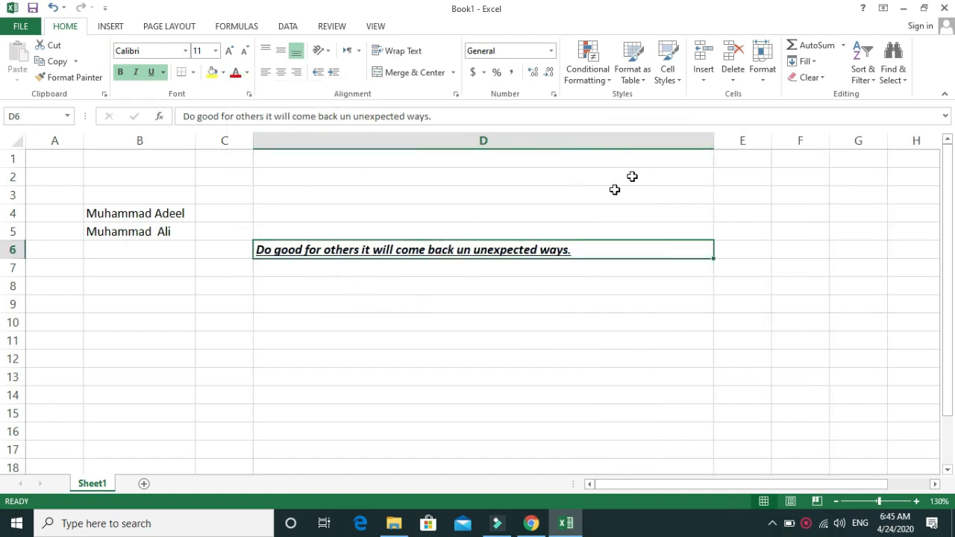
click(266, 78)
click(297, 75)
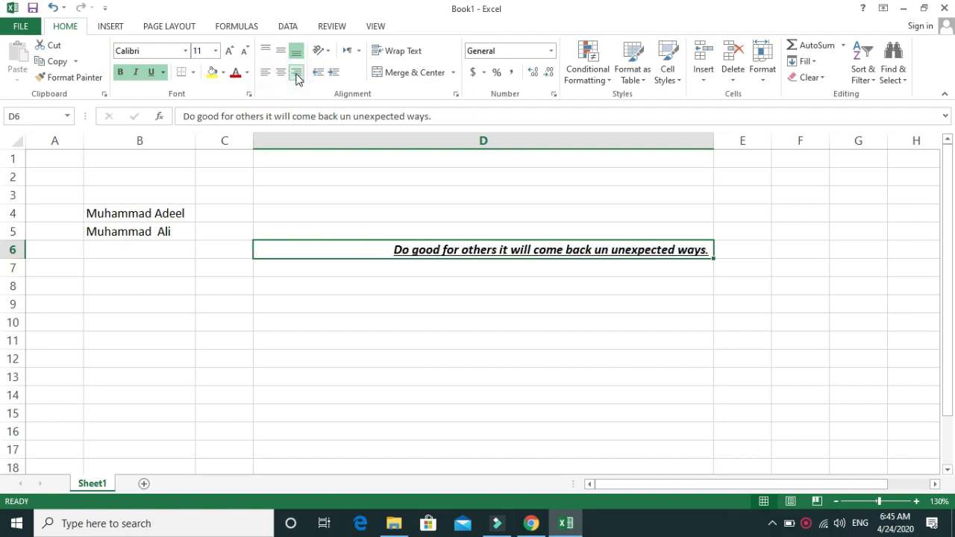
click(281, 75)
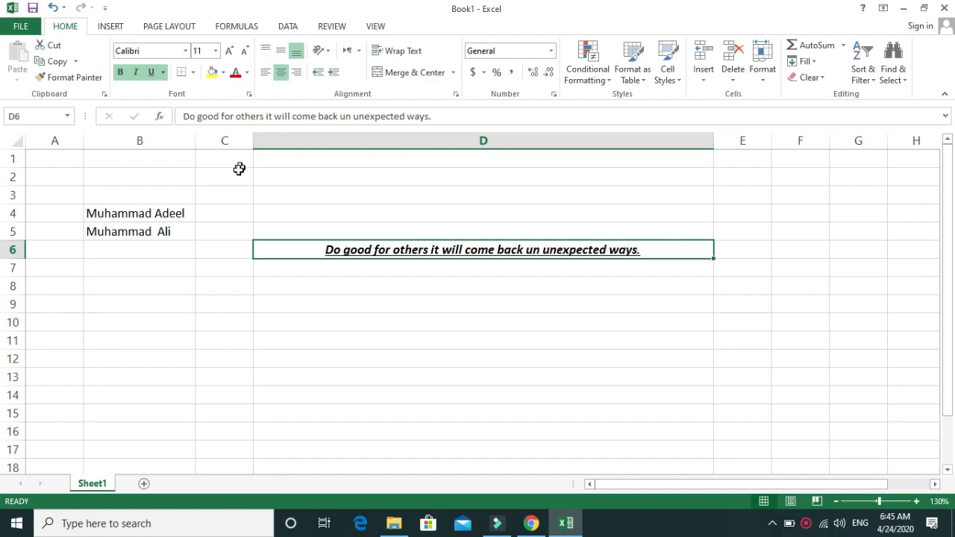
click(373, 300)
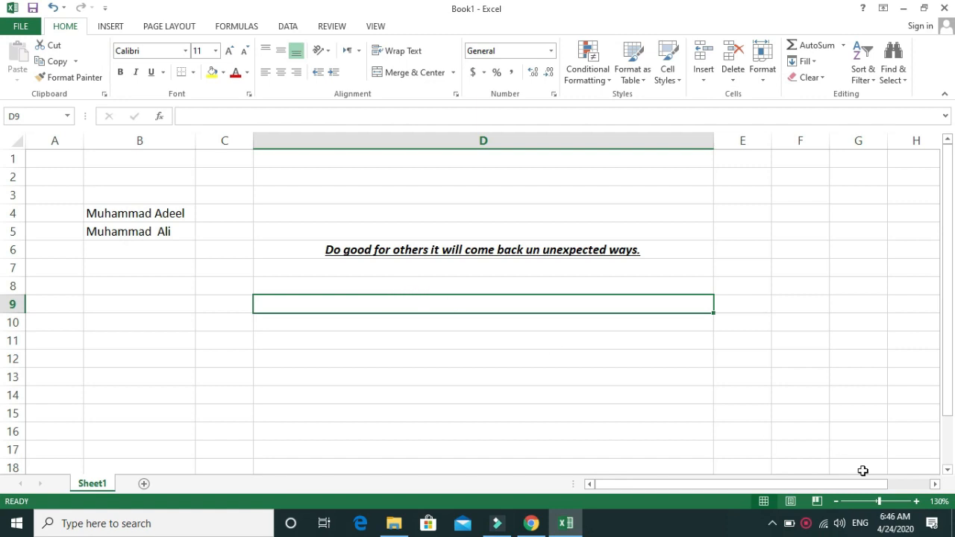
click(812, 529)
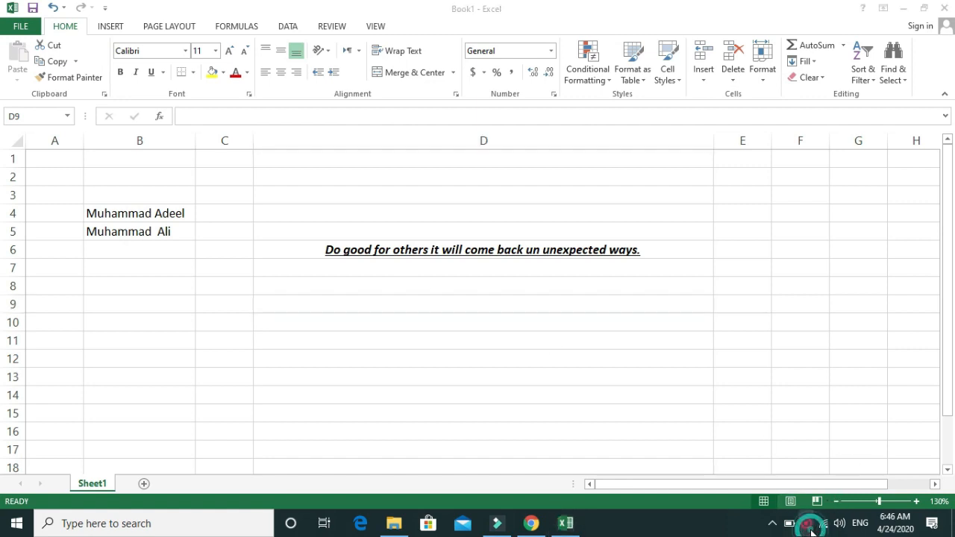